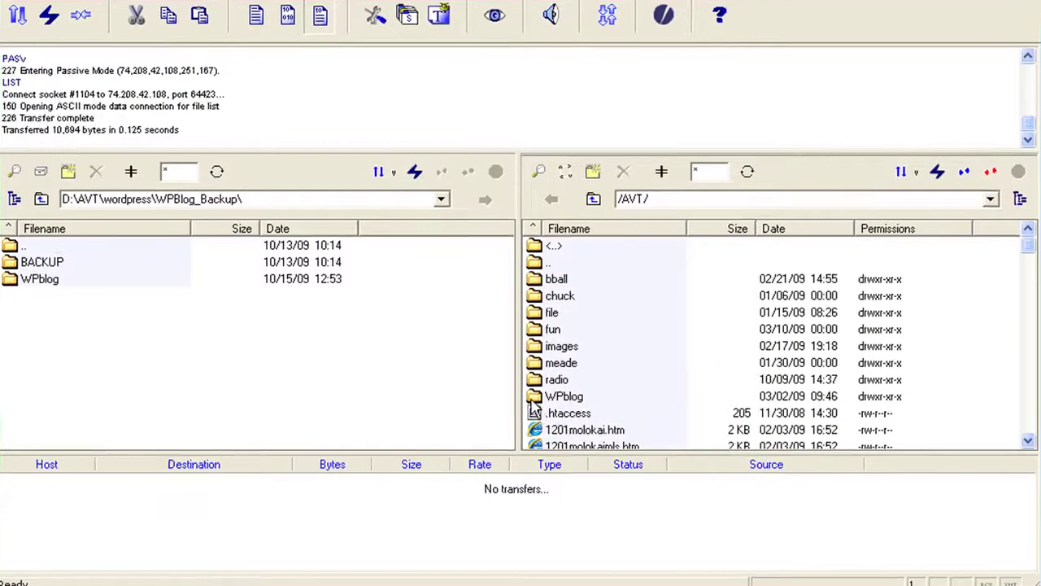
Back up the server's WPblog folder by downloading it into the local D:\AVT\wordpress\WPBlog_Backup folder.
{"action": "left_click", "coordinate": [551, 382]}
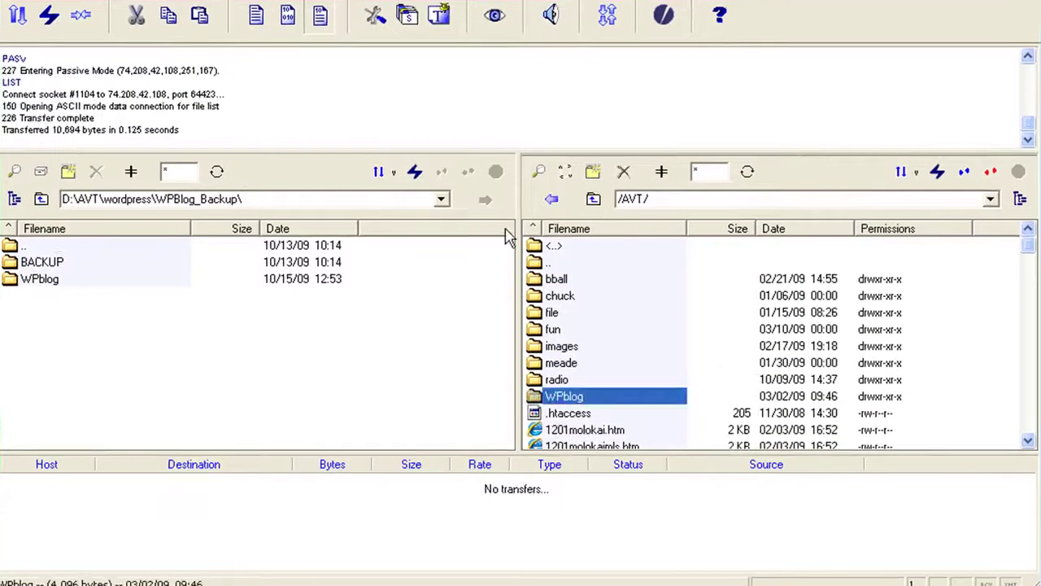
{"action": "left_click", "coordinate": [551, 198]}
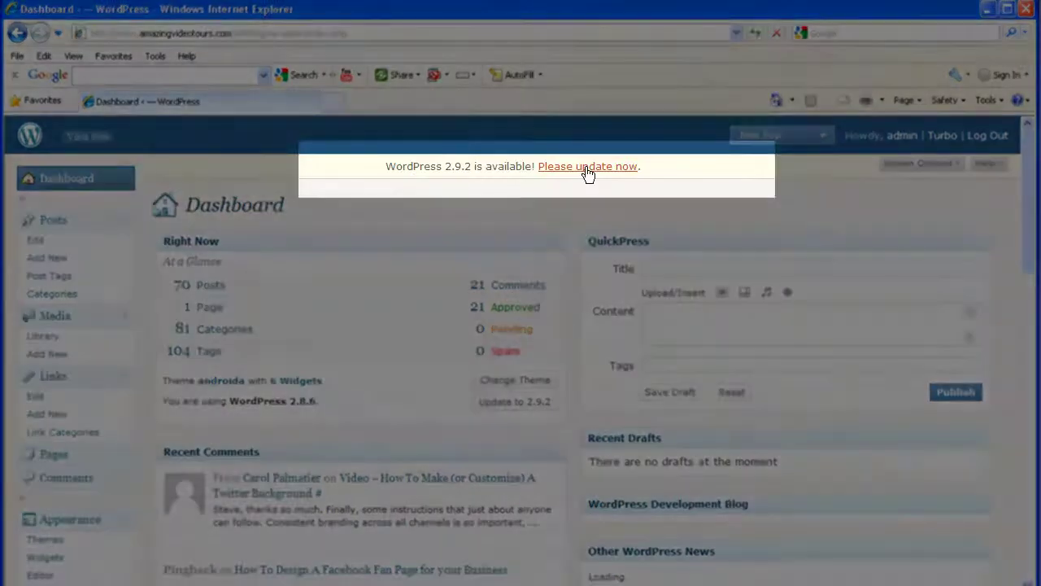
From the WordPress dashboard in Internet Explorer, download the 2.9.2 update package and save it as wordpress-2.9.2 in the wordpress folder.
{"action": "left_click", "coordinate": [586, 167]}
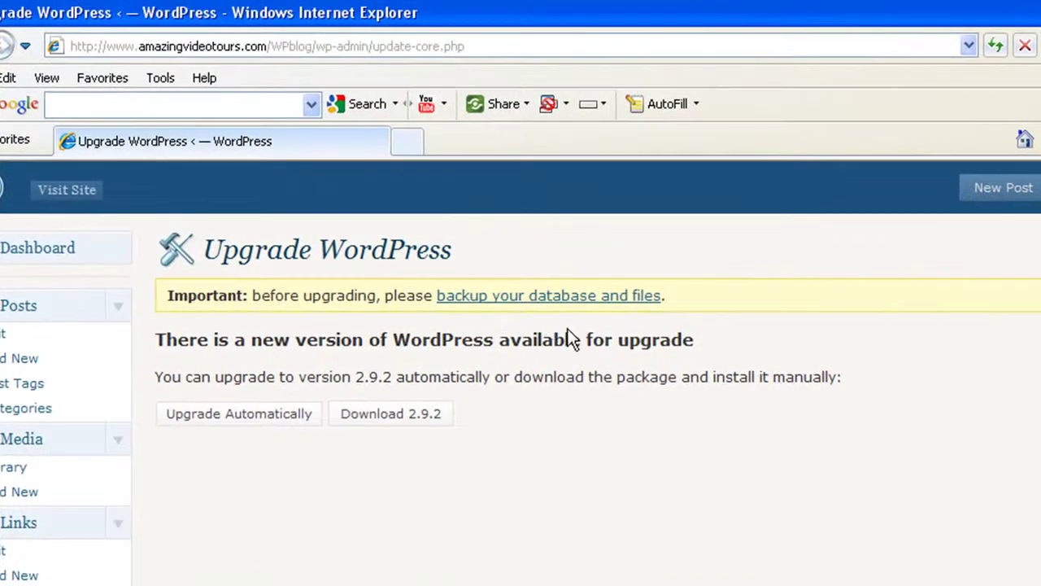
{"action": "left_click", "coordinate": [382, 415]}
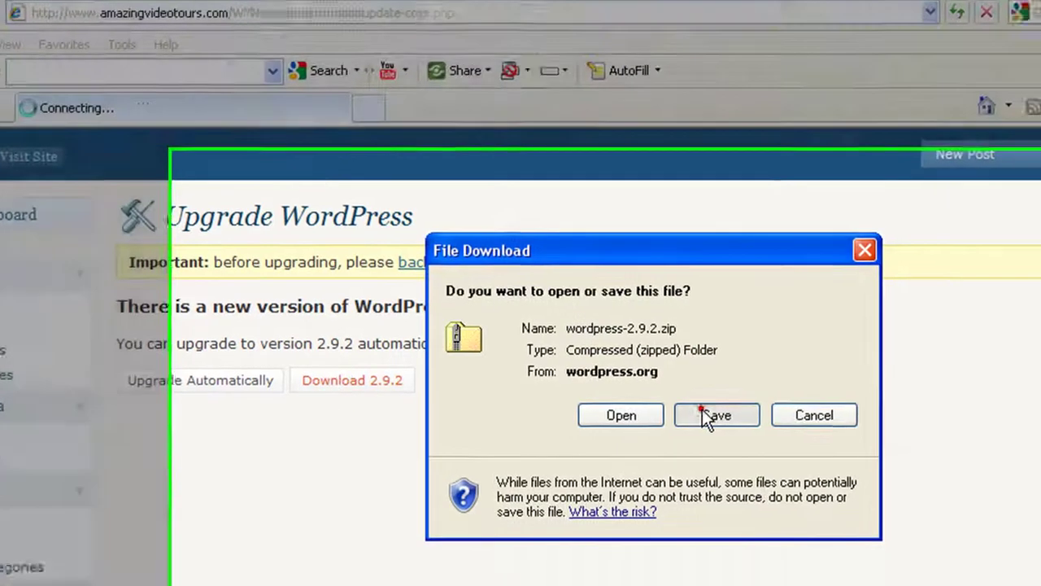
{"action": "left_click", "coordinate": [704, 416]}
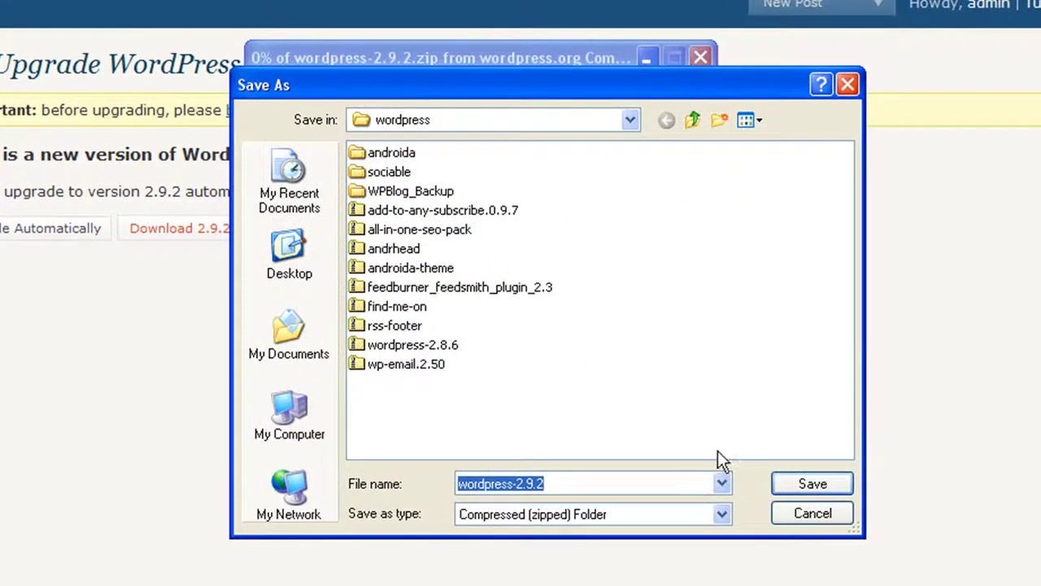
{"action": "left_click", "coordinate": [800, 484]}
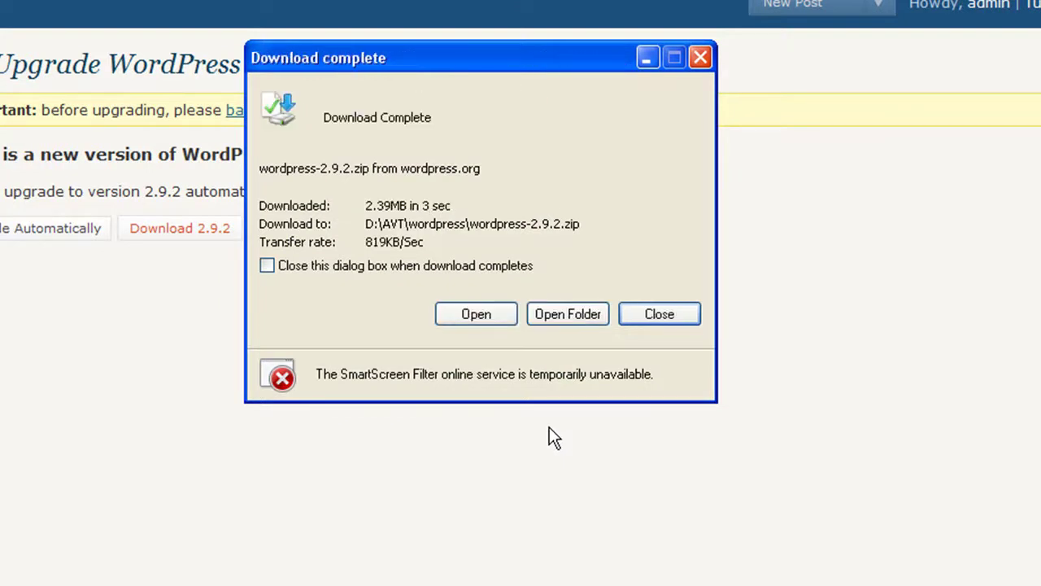
Extract the downloaded wordpress-2.9.2 archive to D:\AVT\wordpress\wordpress-2.9.2 and close the folder windows.
{"action": "left_click", "coordinate": [568, 315]}
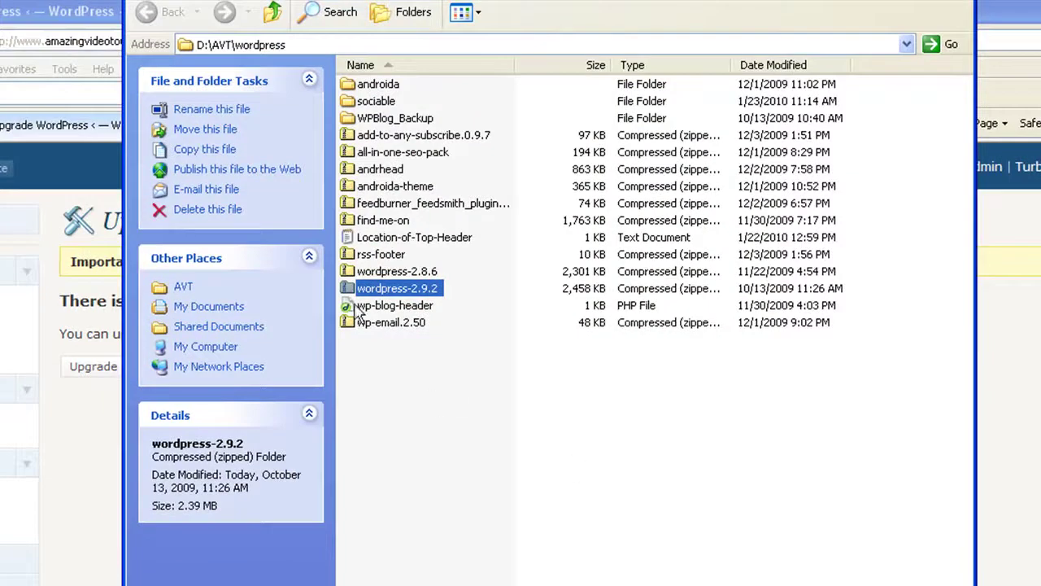
{"action": "right_click", "coordinate": [348, 294]}
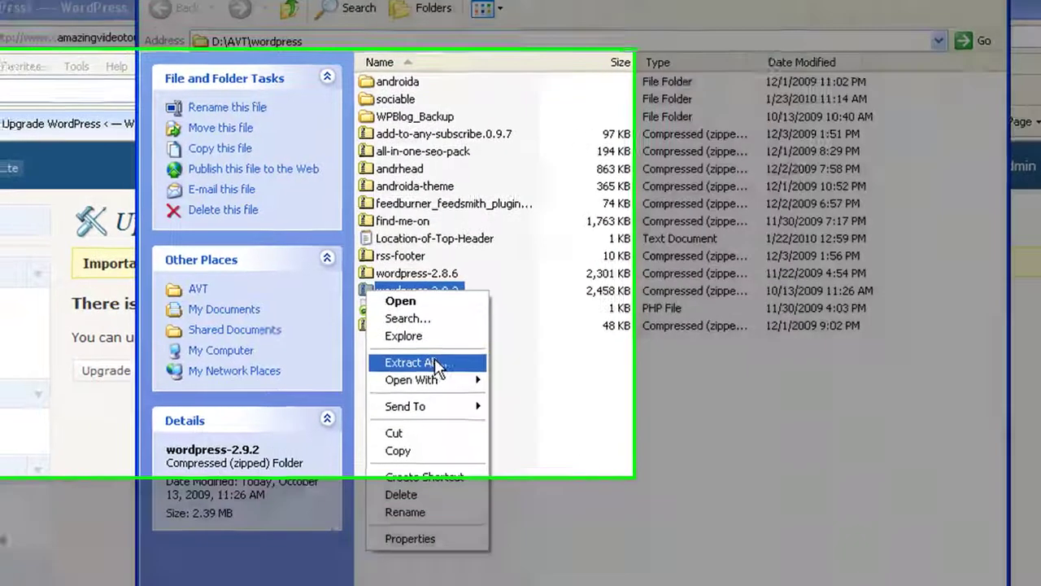
{"action": "left_click", "coordinate": [399, 358]}
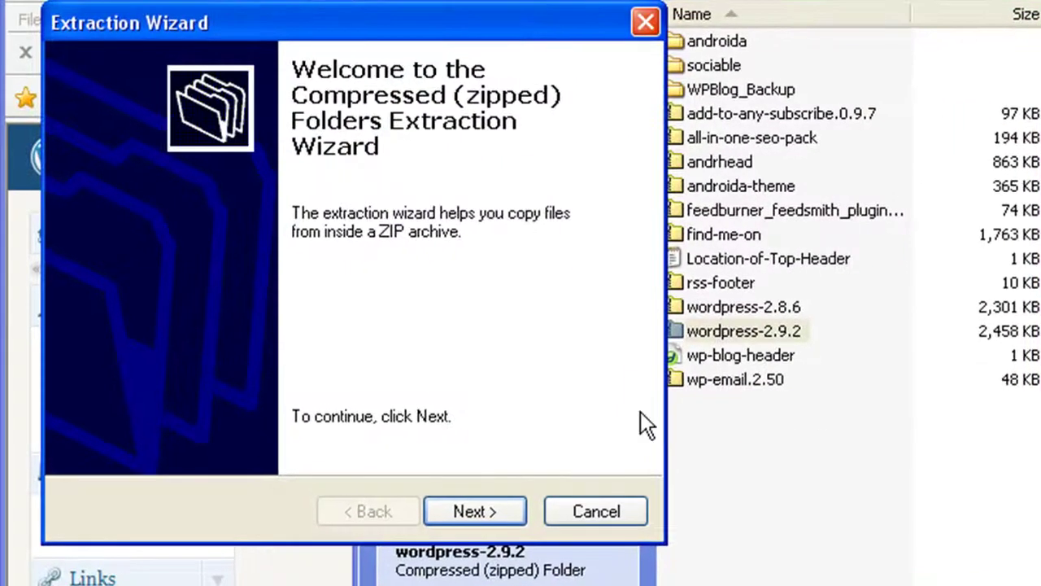
{"action": "left_click", "coordinate": [473, 511]}
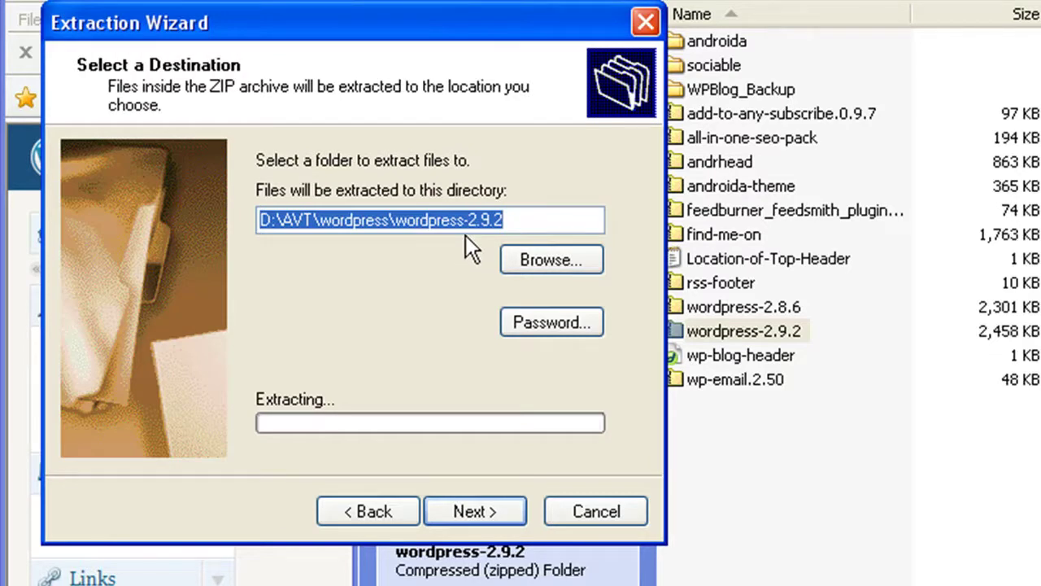
{"action": "left_click", "coordinate": [459, 511]}
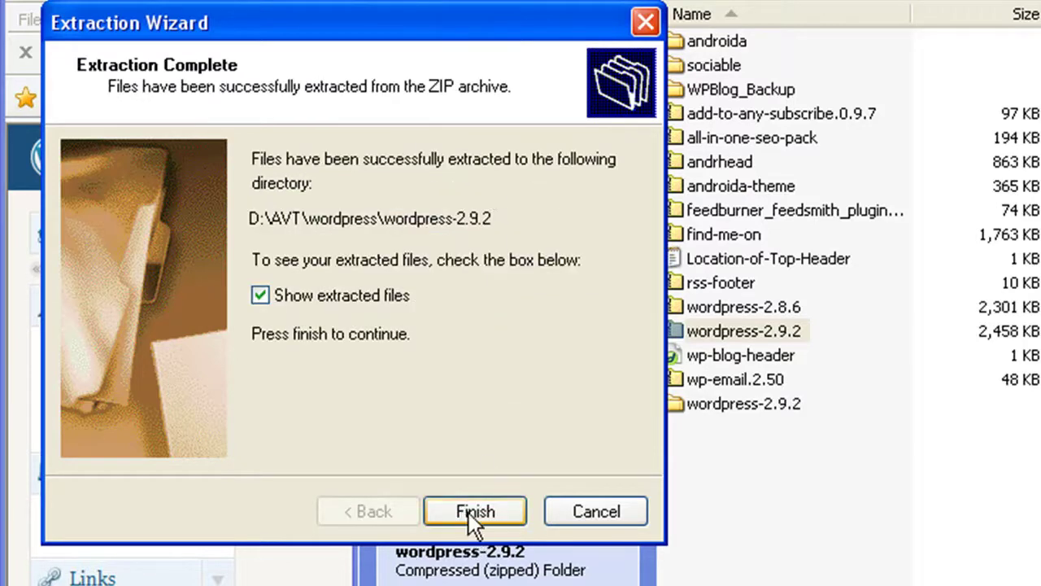
{"action": "left_click", "coordinate": [469, 511]}
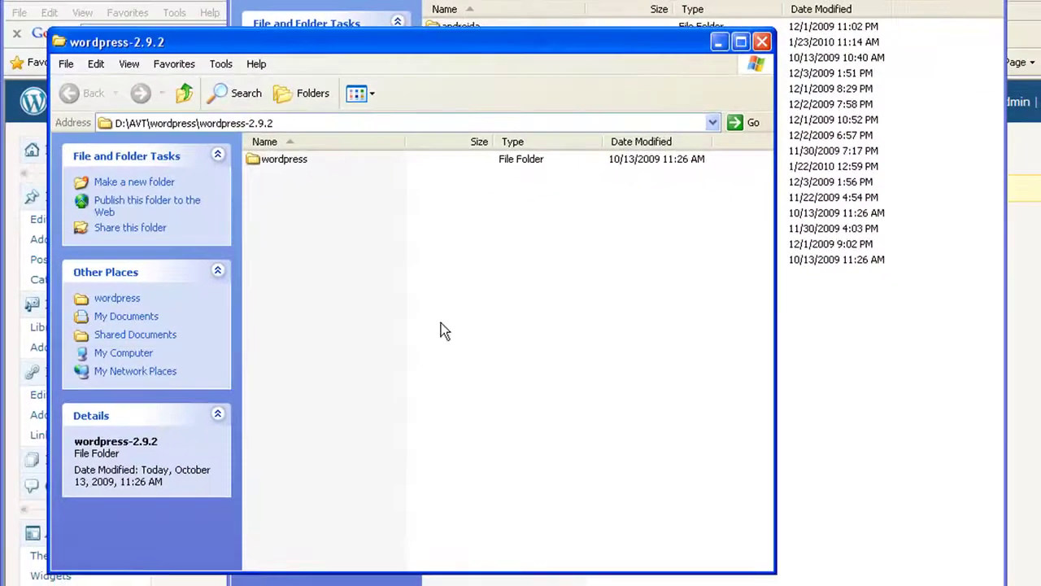
{"action": "left_click", "coordinate": [763, 42]}
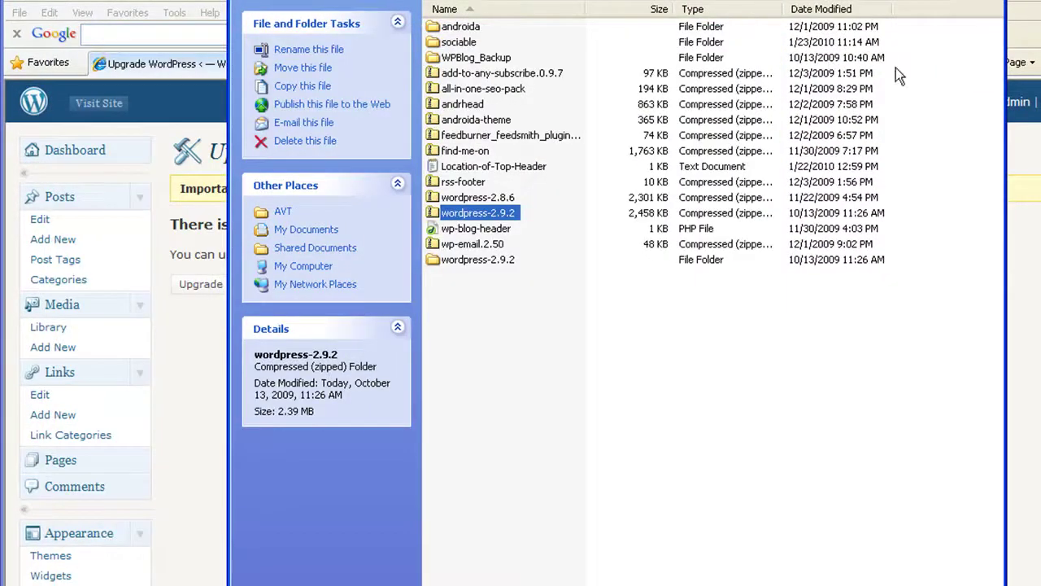
{"action": "key", "text": "alt+F4"}
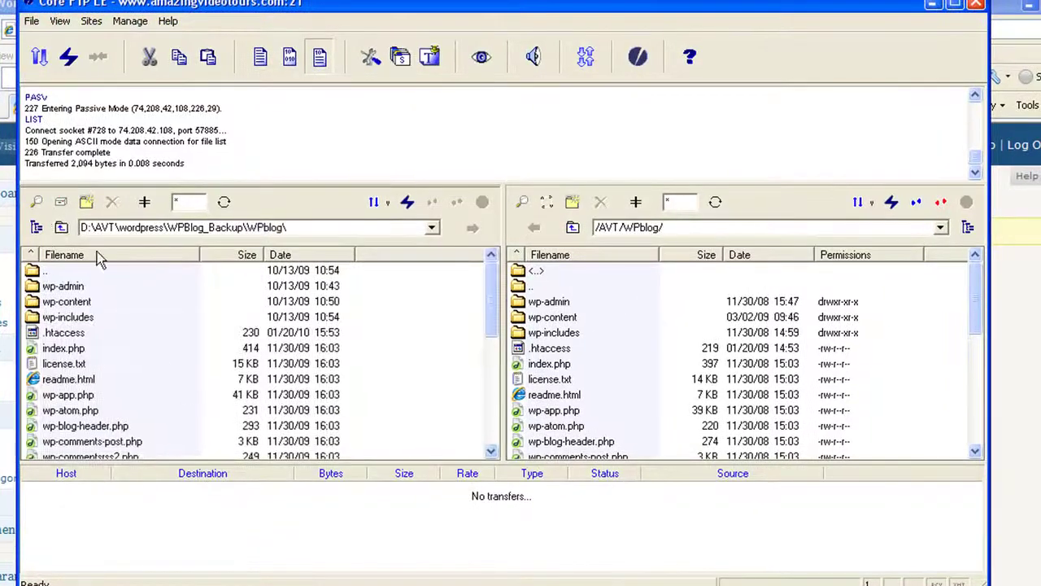
In Core FTP LE, browse the local side to D:\AVT\wordpress\wordpress-2.9.2\wordpress.
{"action": "left_click", "coordinate": [60, 227]}
{"action": "left_click", "coordinate": [60, 227]}
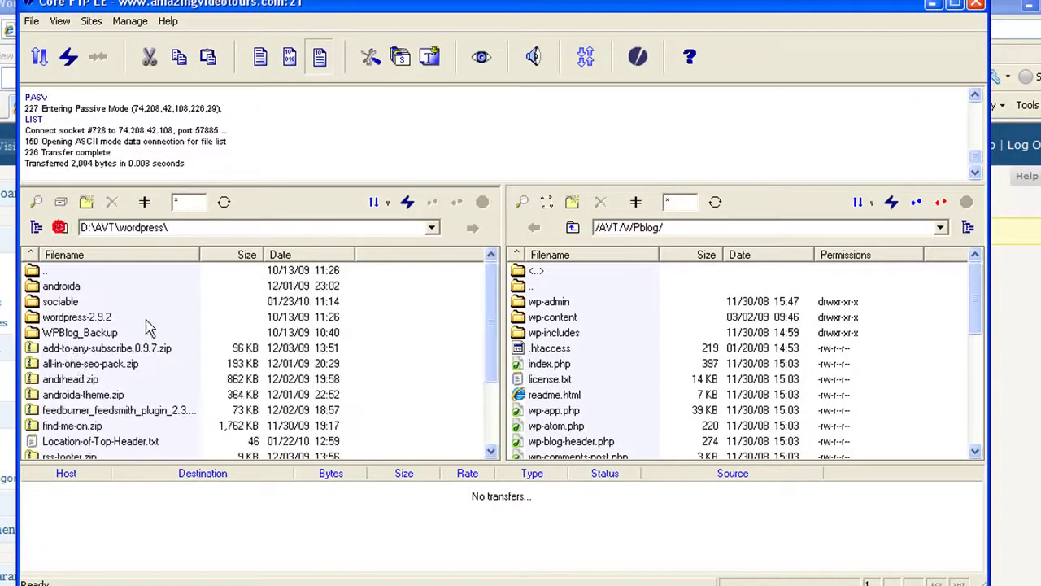
{"action": "double_click", "coordinate": [33, 318]}
{"action": "double_click", "coordinate": [40, 288]}
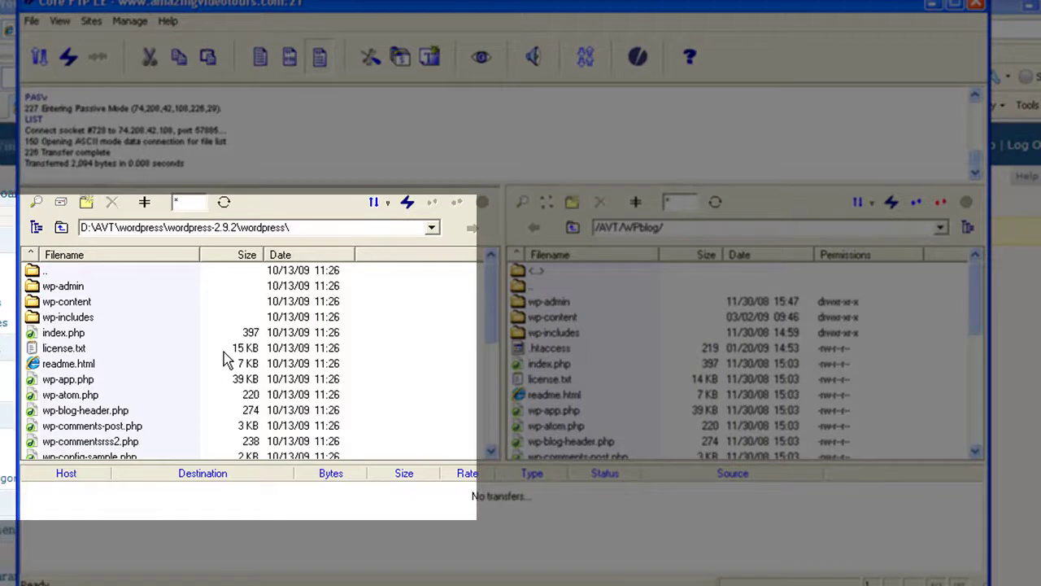
Upload all extracted WordPress folders and files, from wp-admin through xmlrpc.php, to the server's /AVT/WPblog/ folder.
{"action": "left_click", "coordinate": [33, 288]}
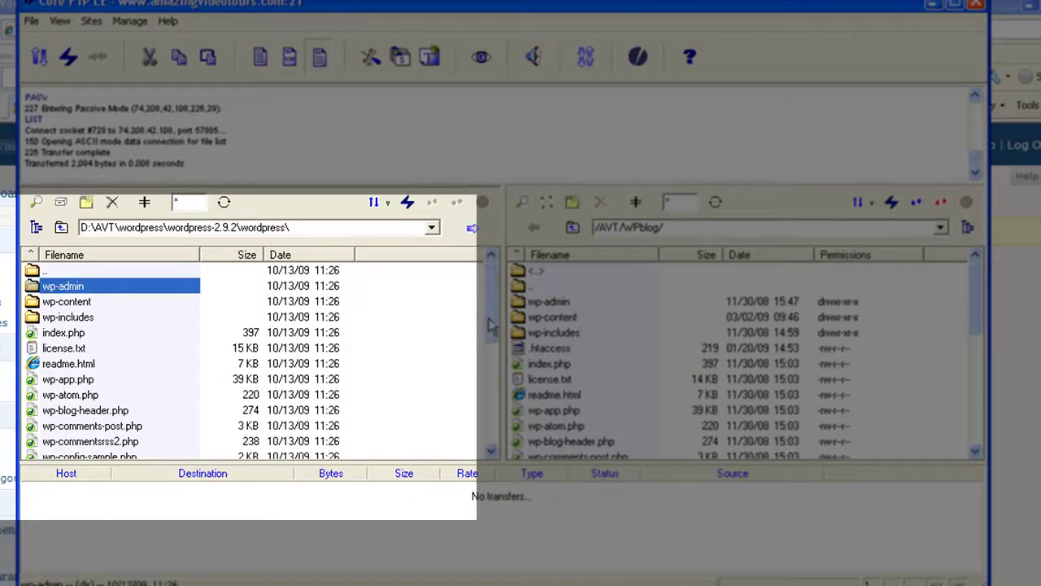
{"action": "left_click_drag", "start_coordinate": [492, 326], "coordinate": [492, 427]}
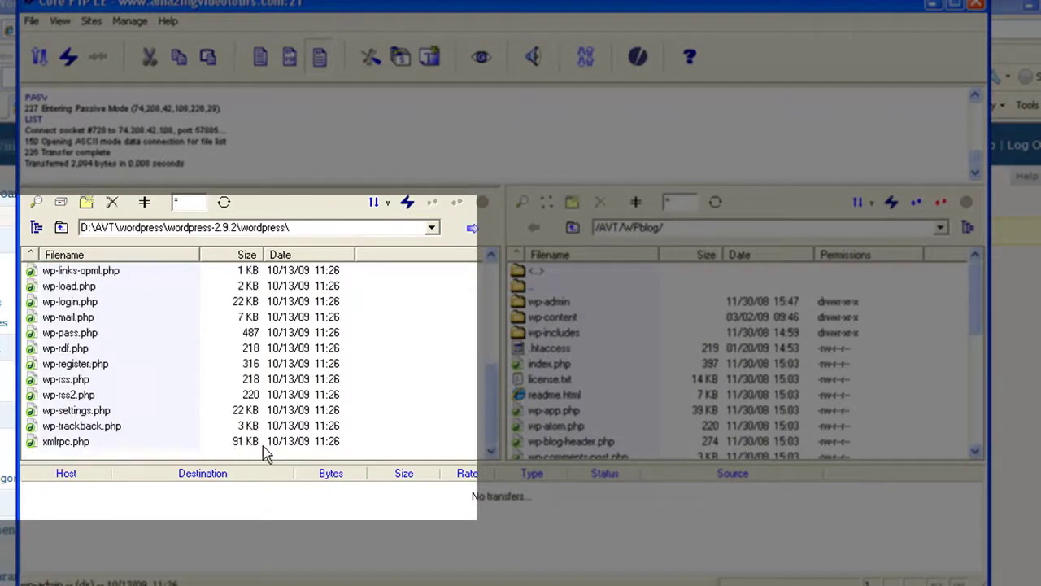
{"action": "left_click", "coordinate": [38, 441], "text": "shift"}
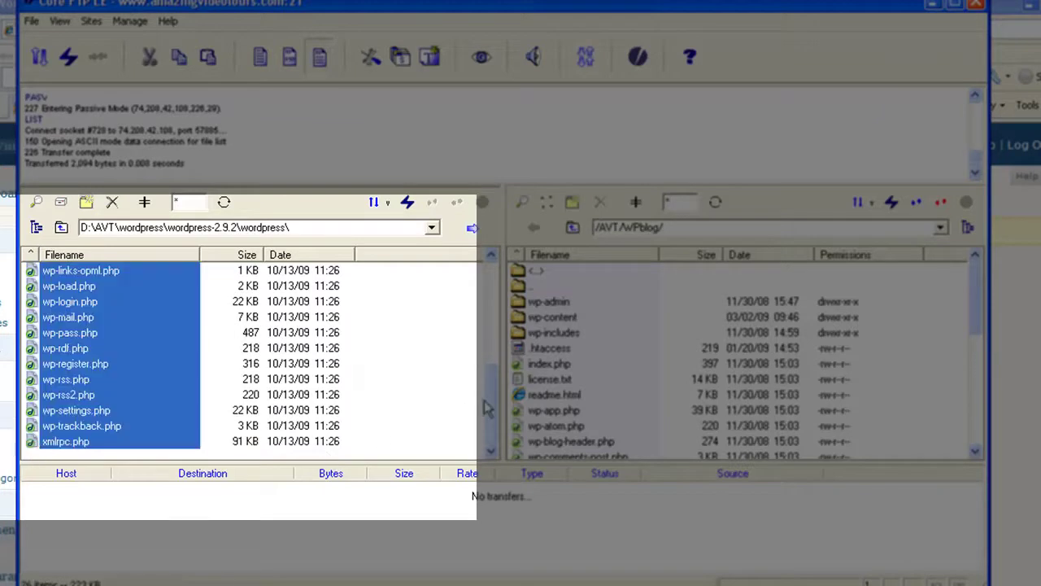
{"action": "left_click_drag", "start_coordinate": [492, 406], "coordinate": [498, 337]}
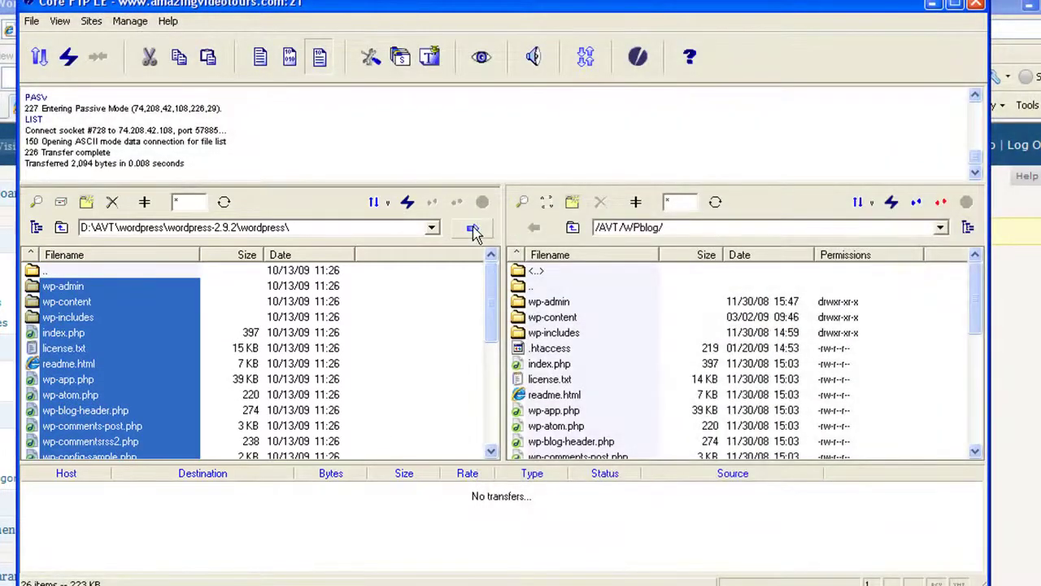
{"action": "left_click", "coordinate": [474, 230]}
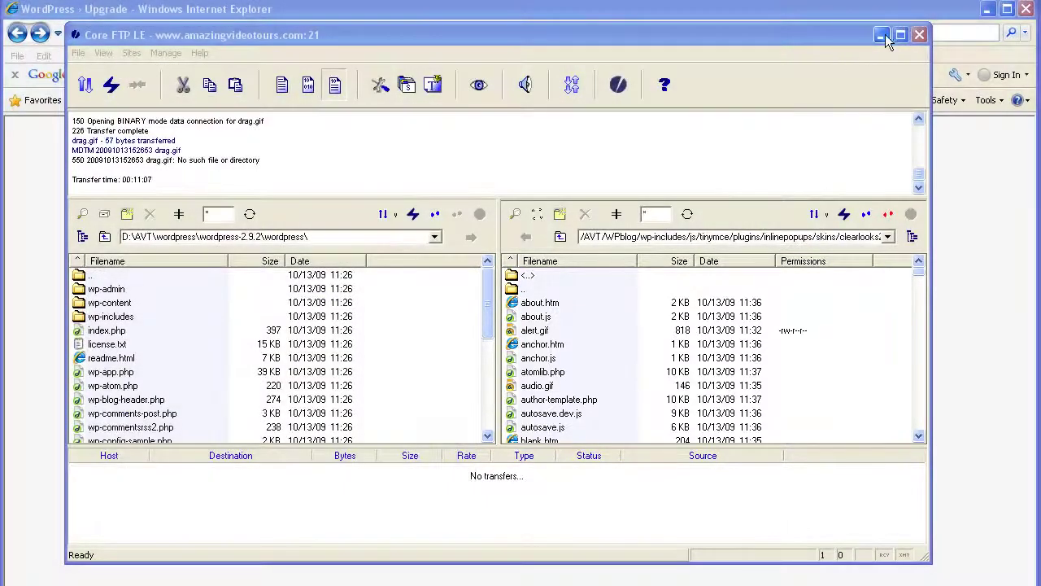
Switch back to WordPress in Internet Explorer, upgrade its database and continue to the dashboard.
{"action": "left_click", "coordinate": [882, 35]}
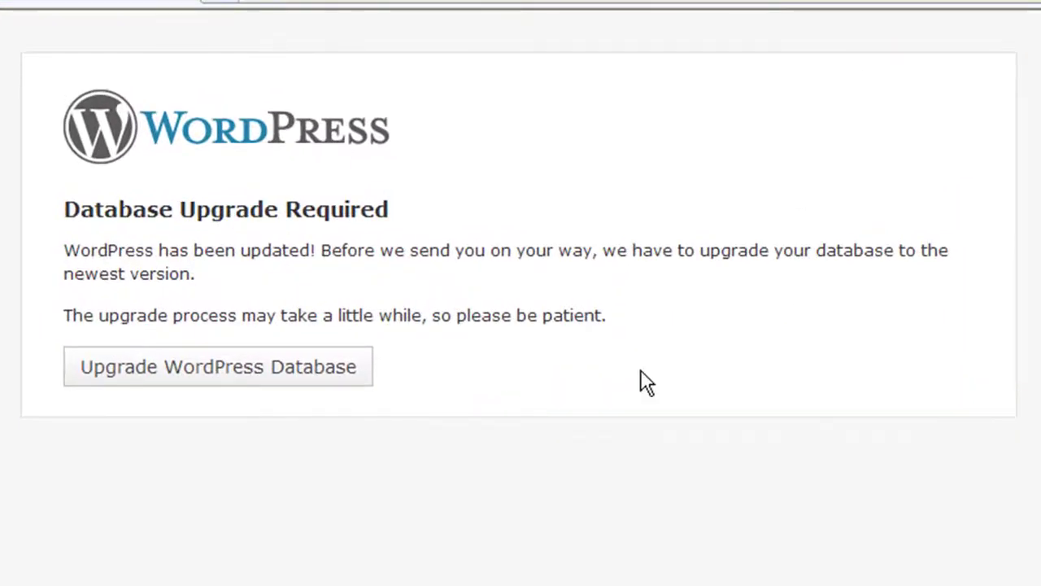
{"action": "left_click", "coordinate": [205, 360]}
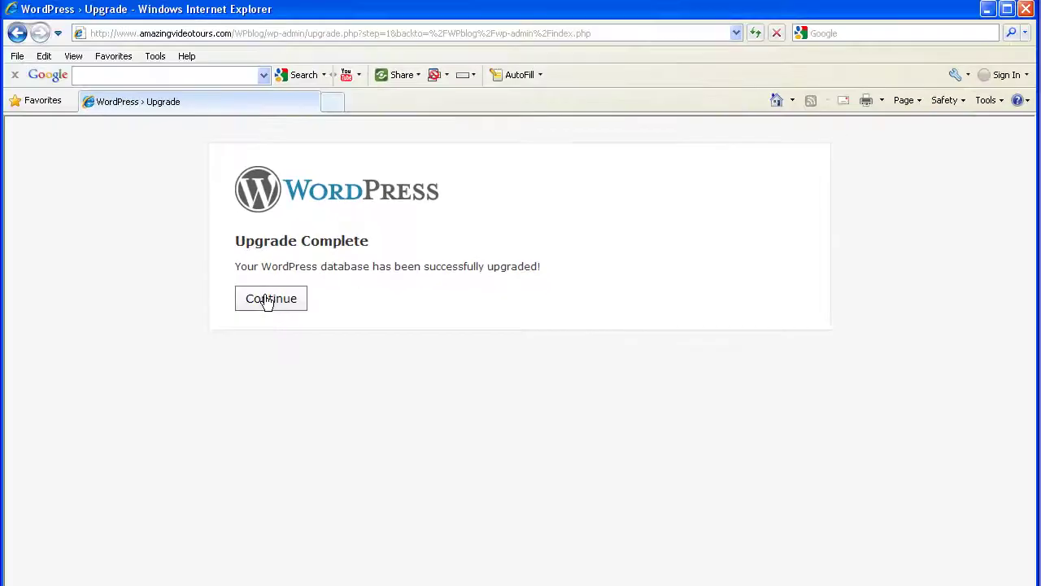
{"action": "left_click", "coordinate": [267, 299]}
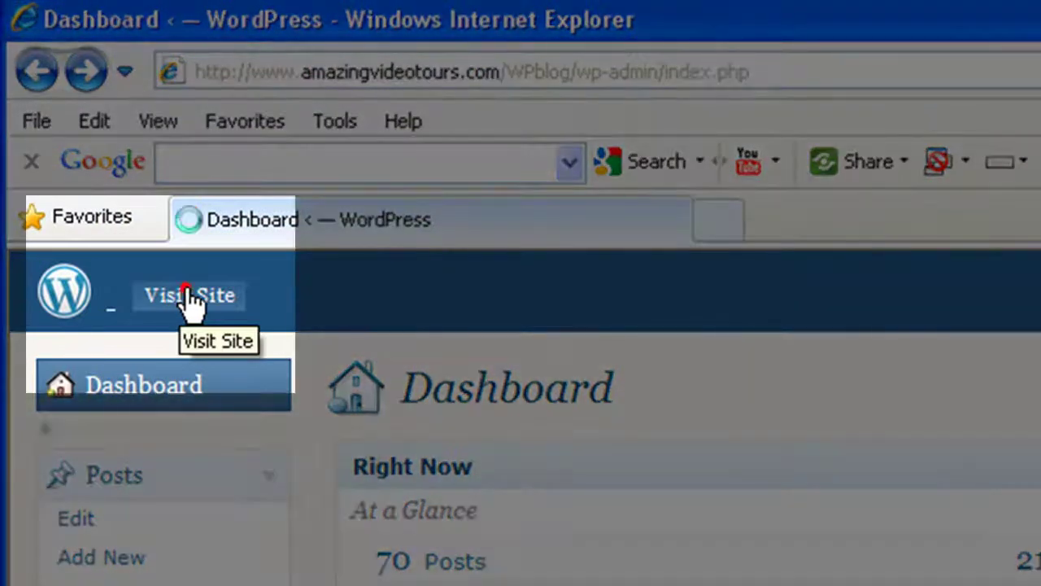
Visit the blog's home page and check its posts, sidebar widgets and footer after the upgrade.
{"action": "left_click", "coordinate": [186, 293]}
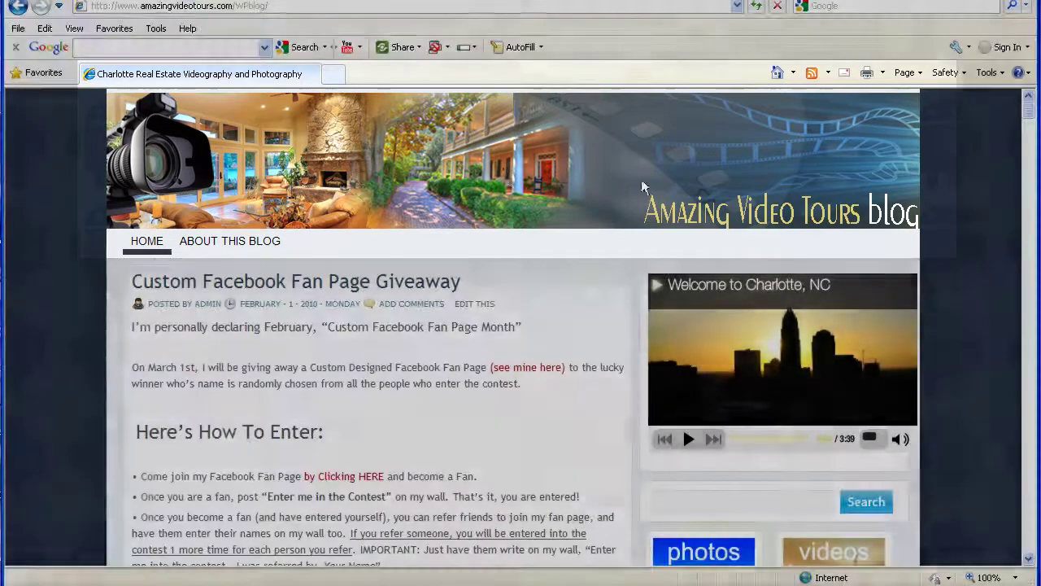
{"action": "scroll", "coordinate": [727, 193], "scroll_direction": "down", "scroll_amount": 3}
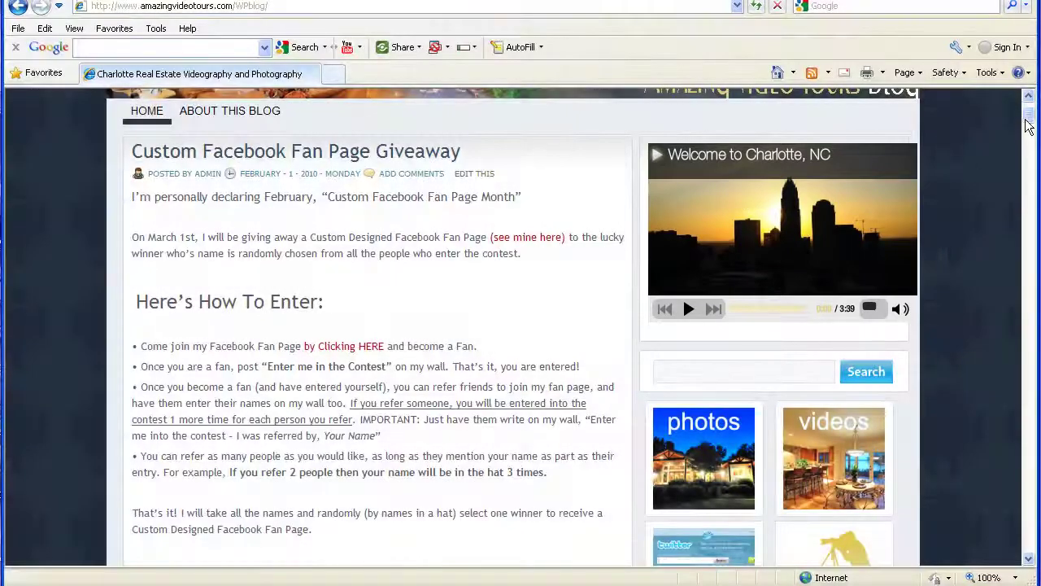
{"action": "scroll", "coordinate": [663, 471], "scroll_direction": "down", "scroll_amount": 6}
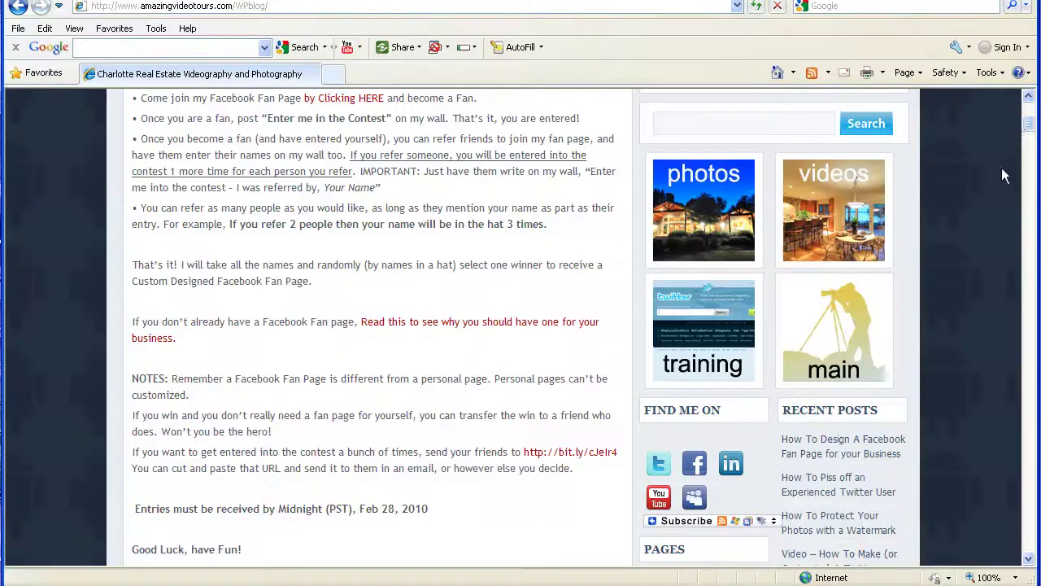
{"action": "left_click_drag", "start_coordinate": [1029, 122], "coordinate": [1029, 168]}
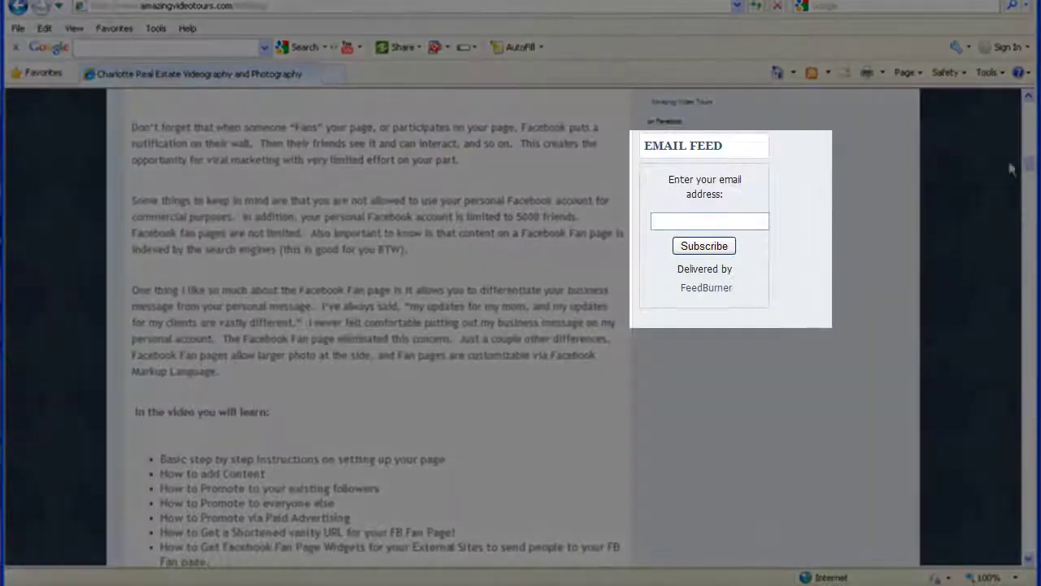
{"action": "left_click_drag", "start_coordinate": [1023, 165], "coordinate": [1030, 488]}
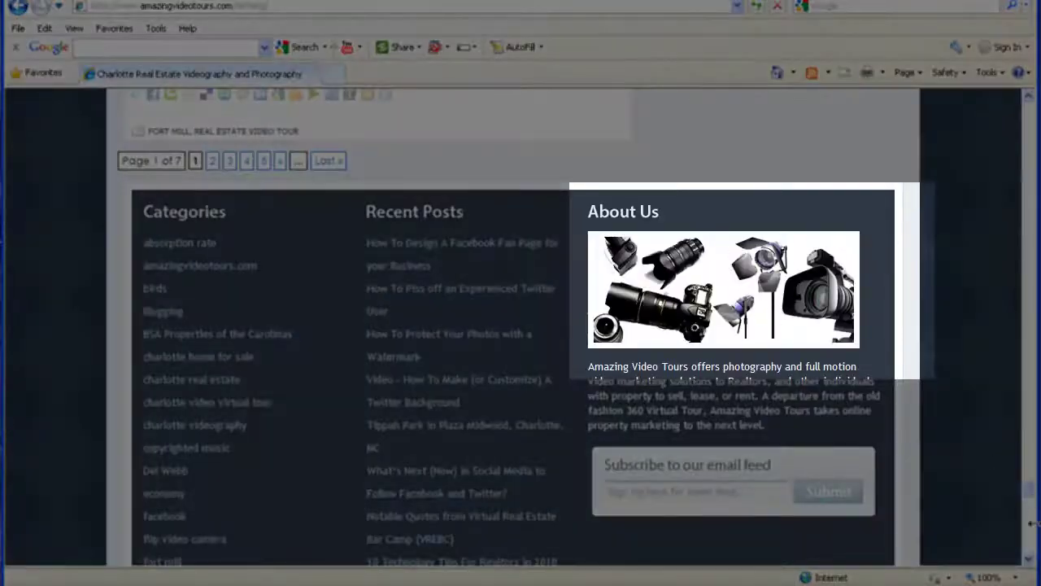
{"action": "left_click_drag", "start_coordinate": [1030, 488], "coordinate": [1025, 97]}
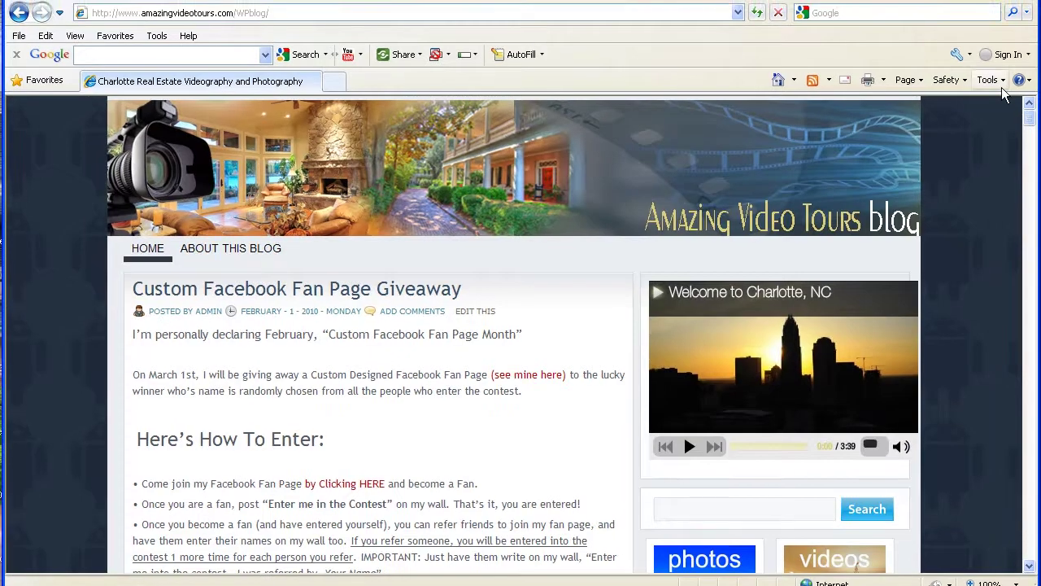